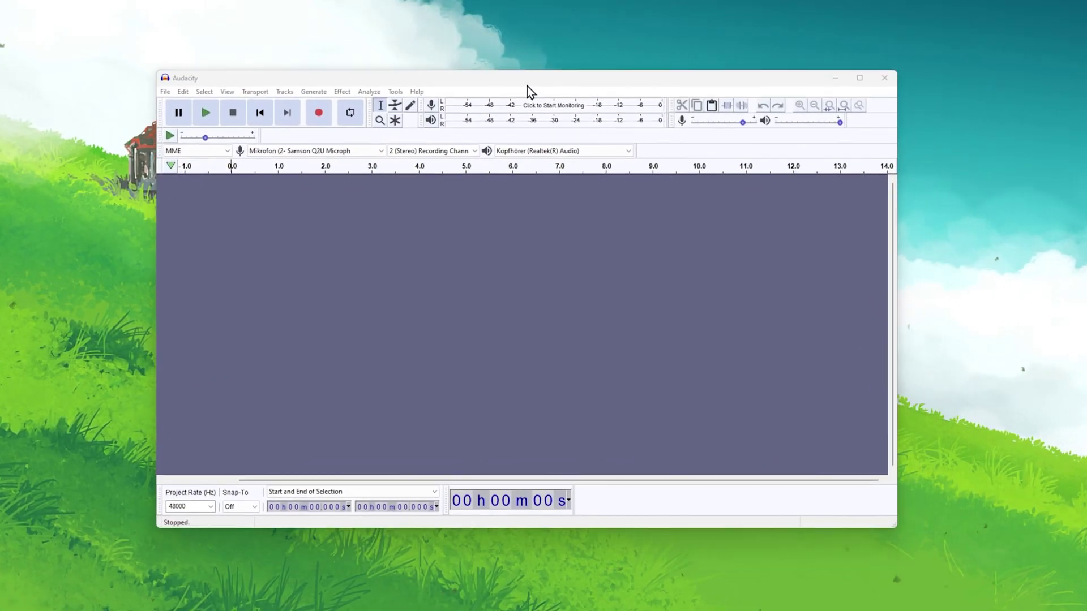
Step: Keep Kopfhörer headphones for playback and the Samson Q2U mic for recording in Devices preferences
drag(528, 86, 533, 71)
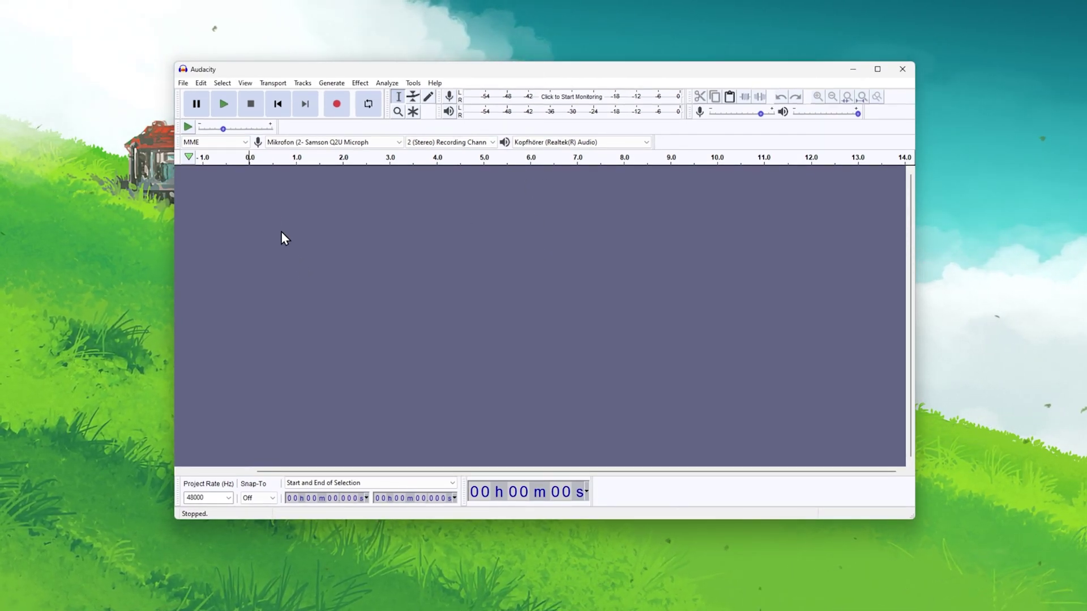
click(202, 83)
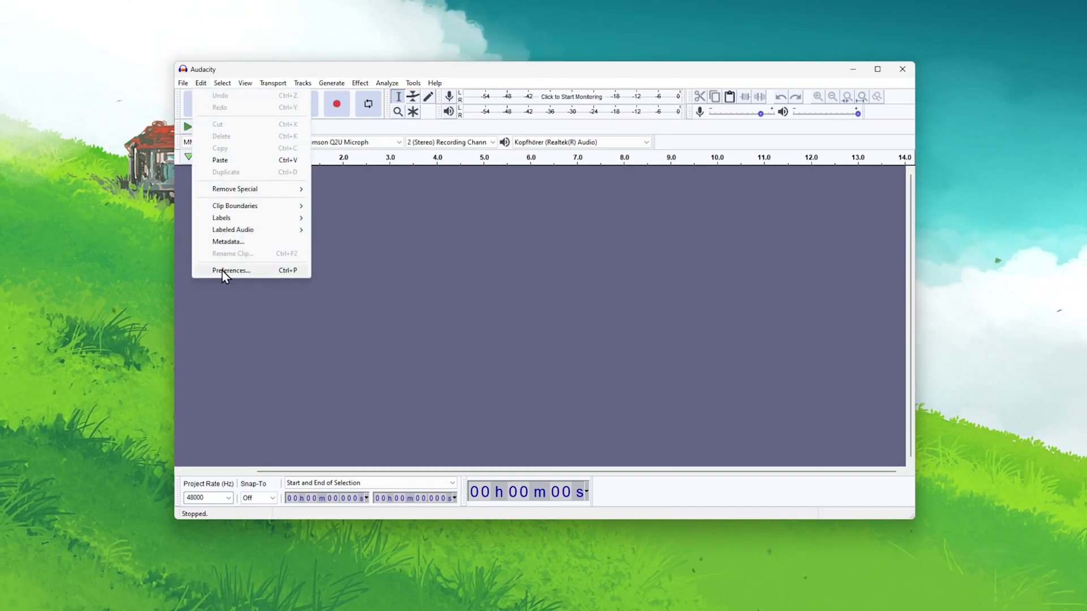
click(266, 273)
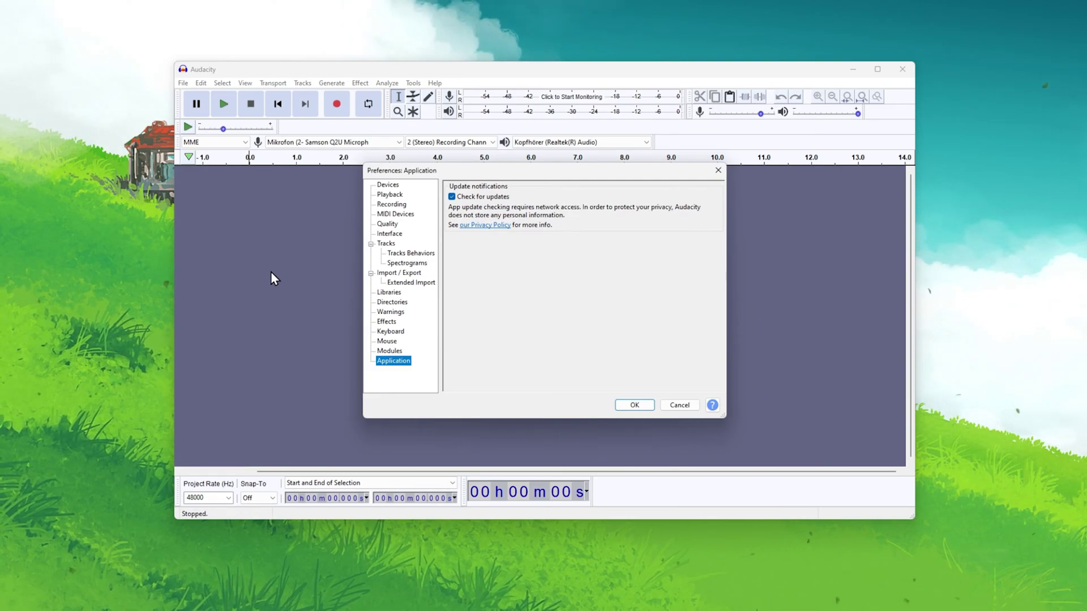
click(384, 186)
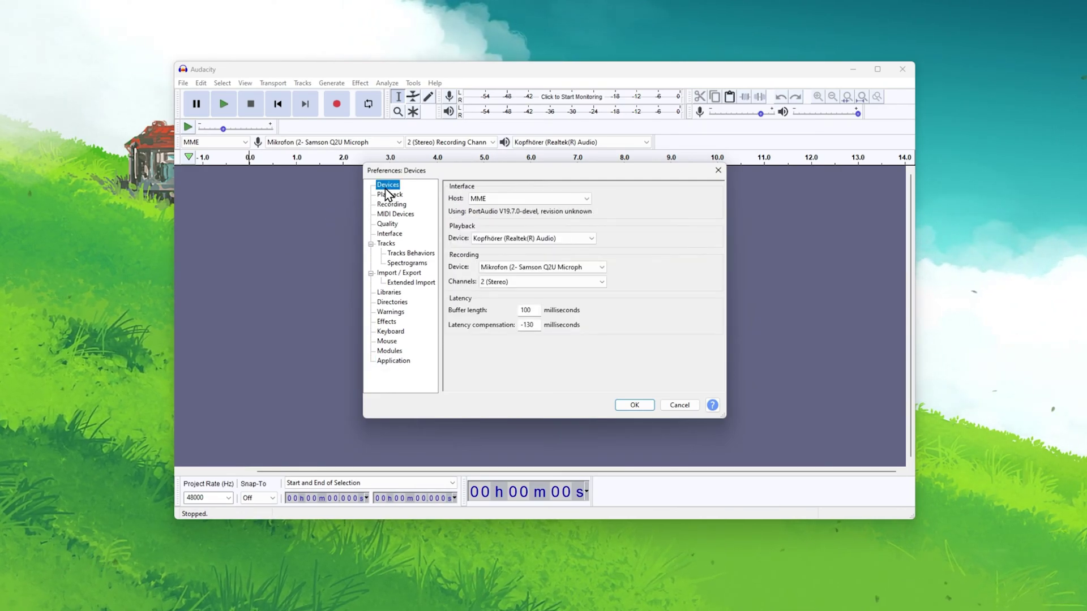
click(550, 240)
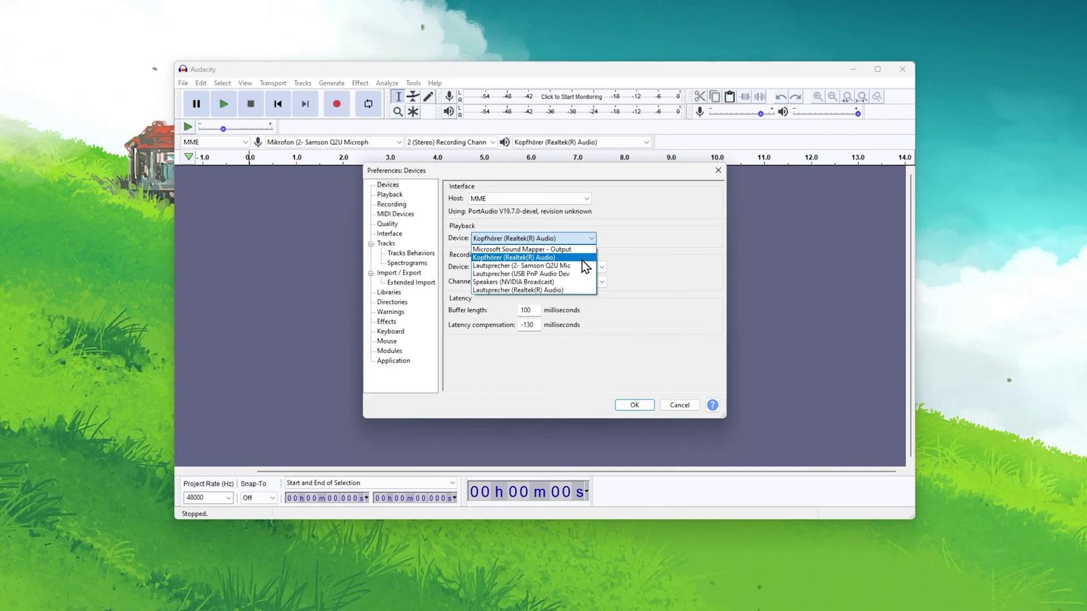
click(629, 261)
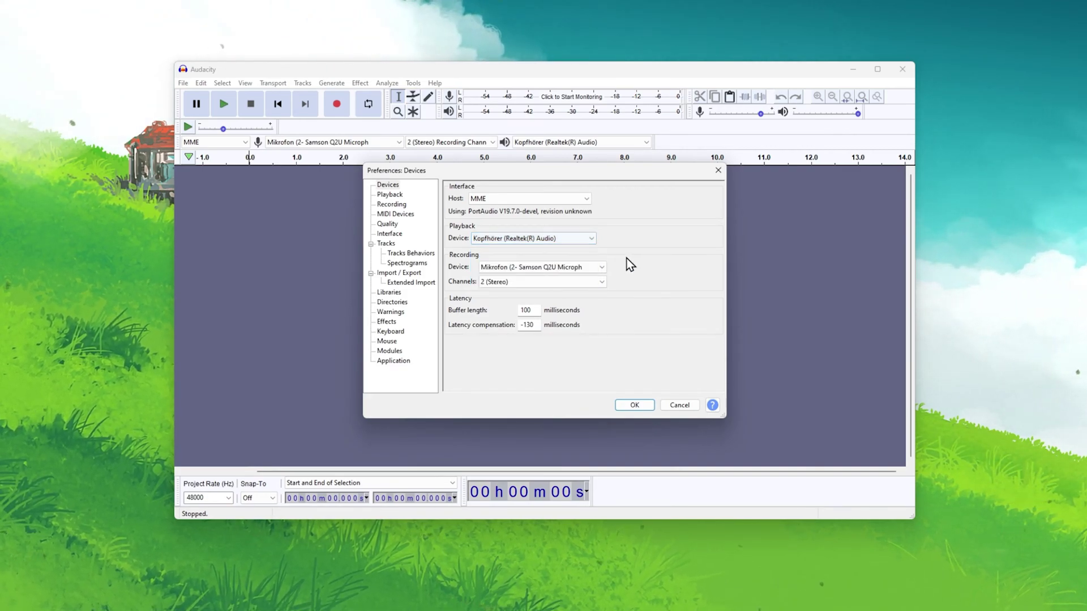
click(595, 268)
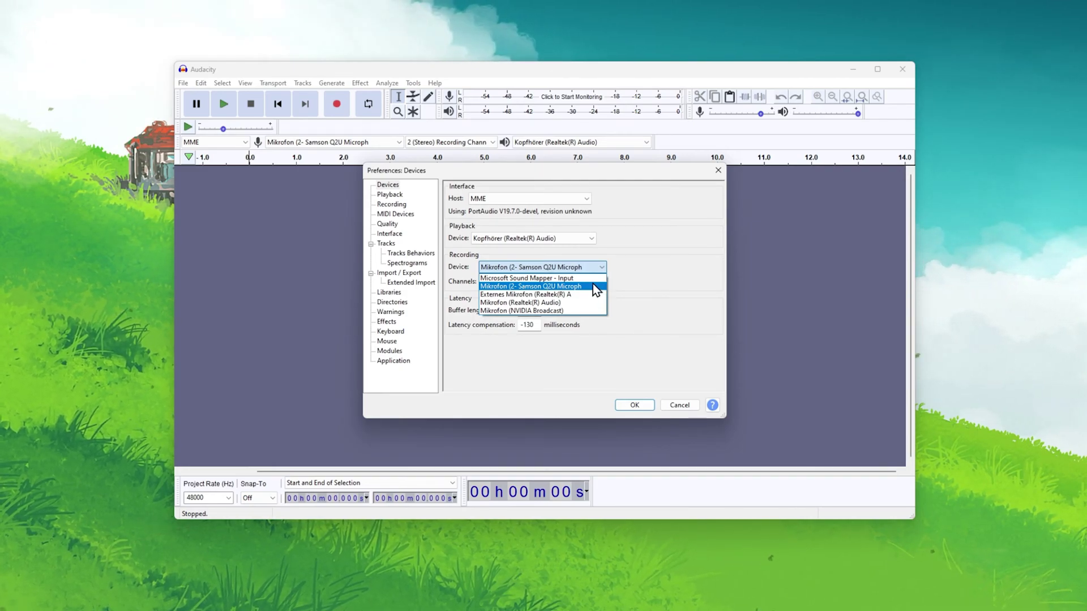
click(643, 290)
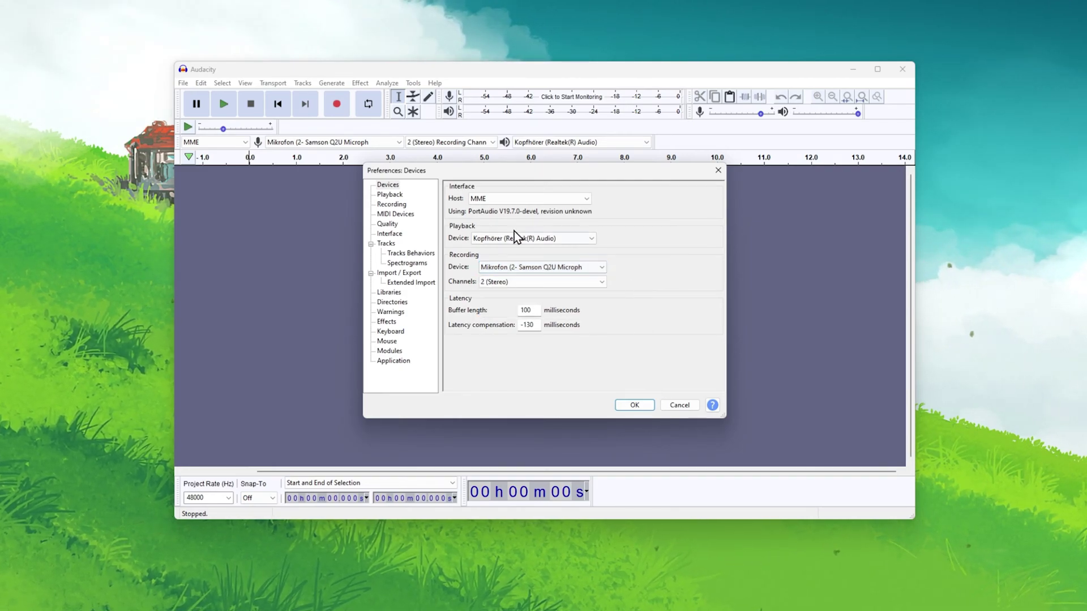
click(407, 206)
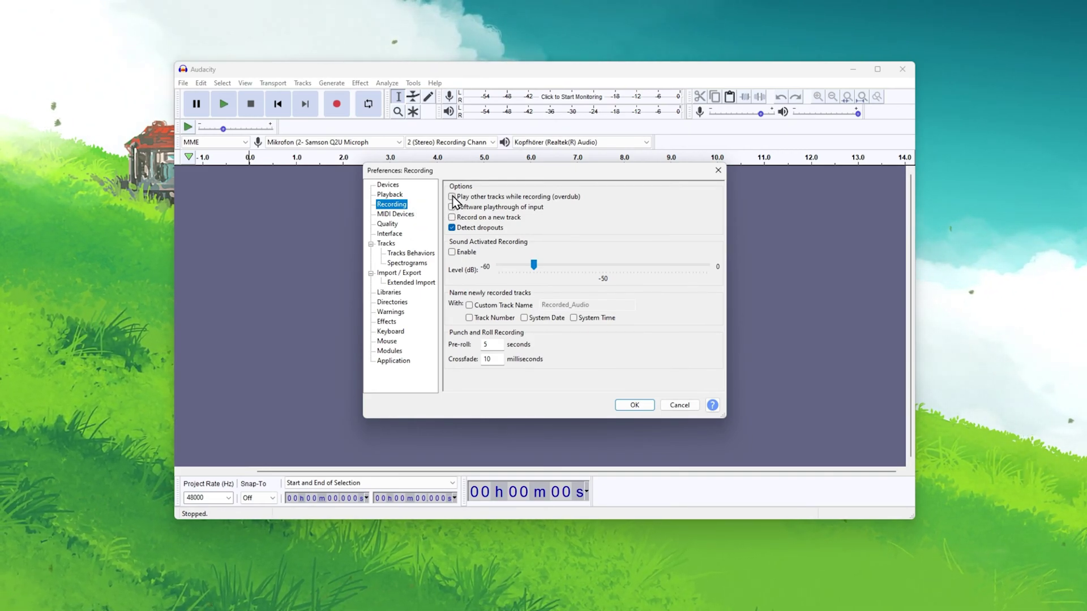
Step: Keep the Quality defaults at 48000 Hz sample rate and 32-bit float sample format
click(388, 225)
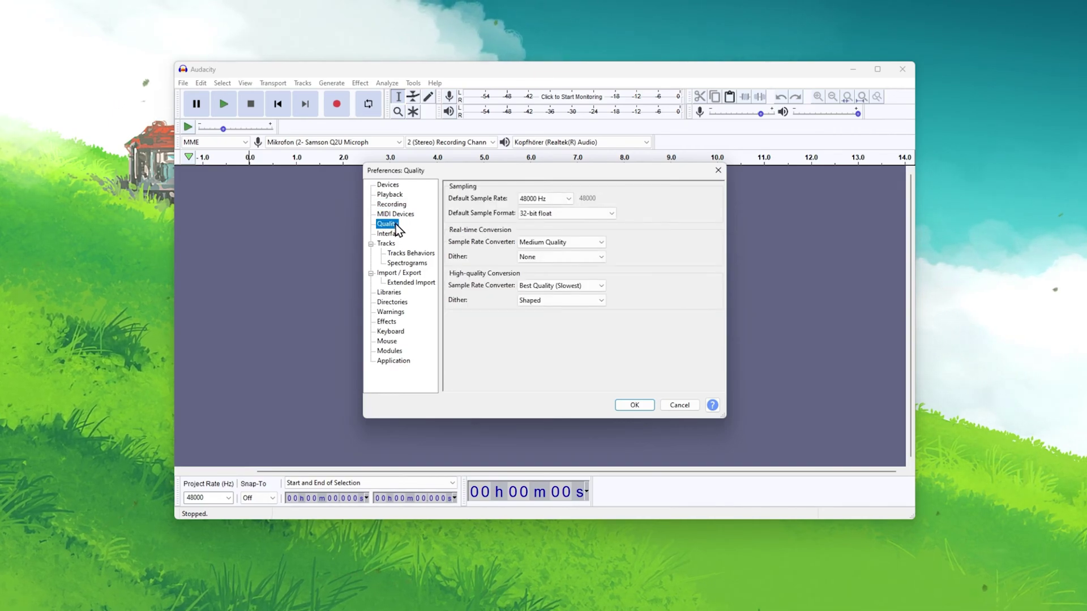
click(566, 200)
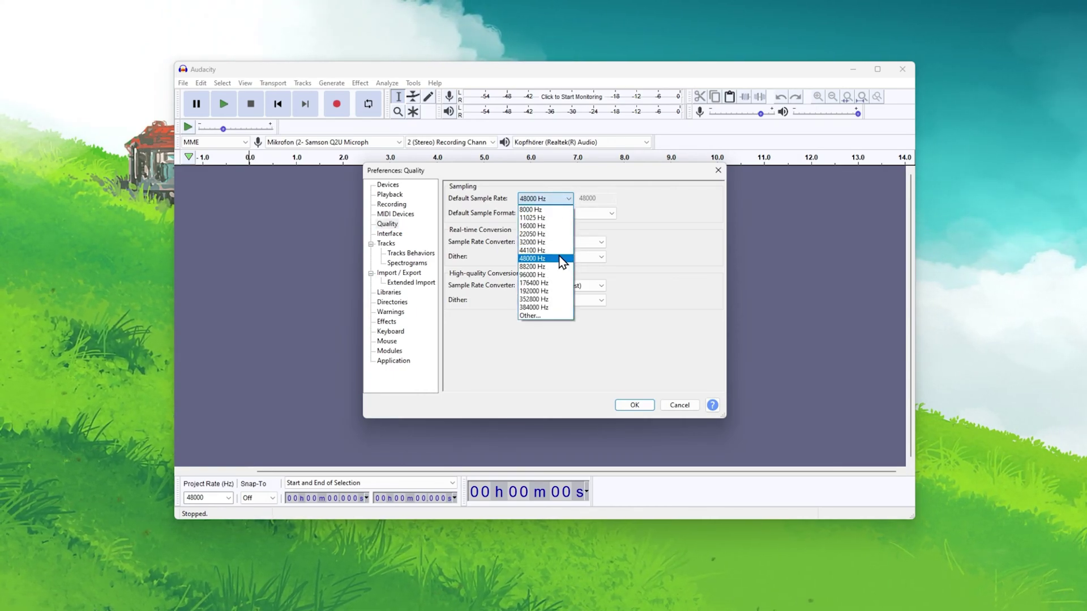
click(568, 198)
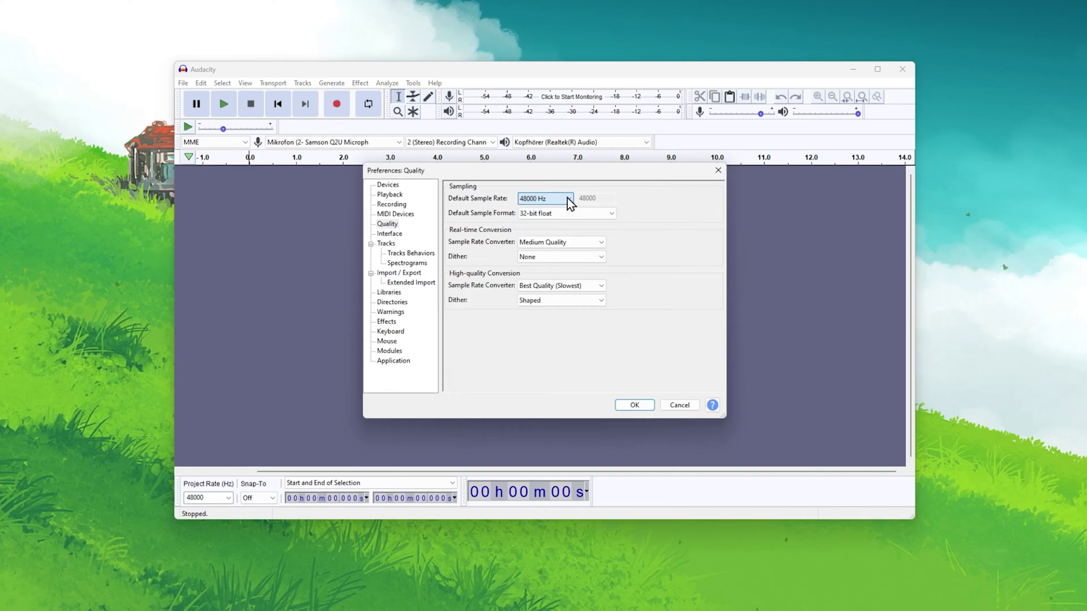
click(610, 214)
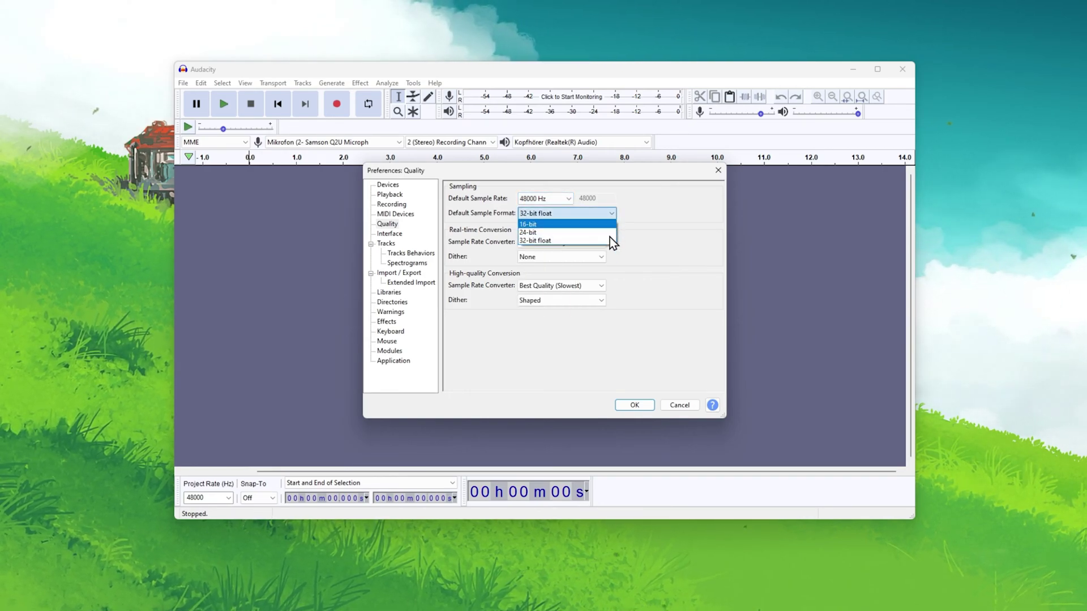
click(592, 243)
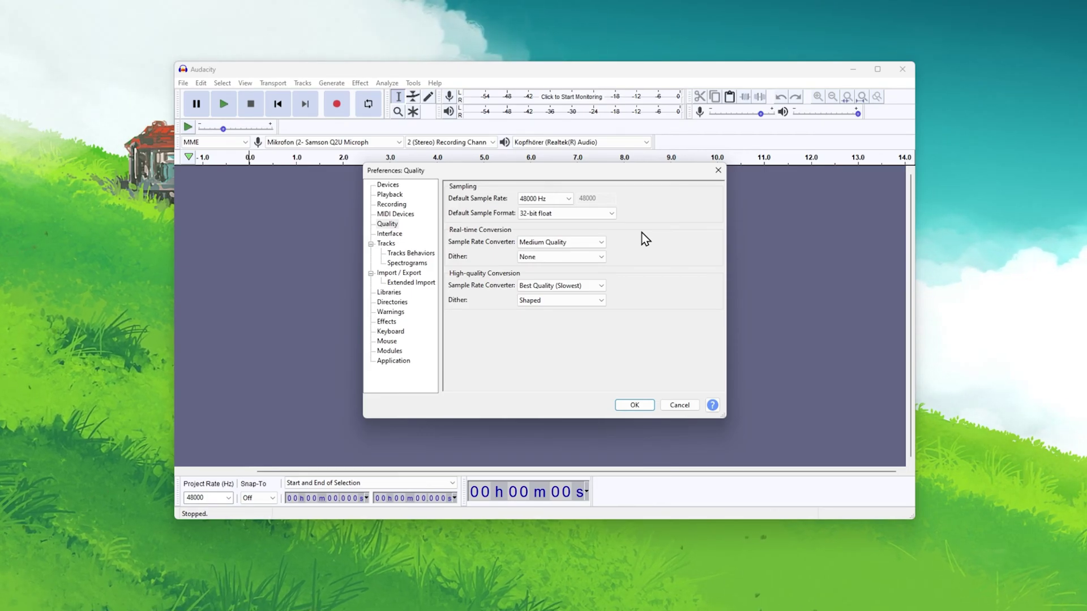
Step: Apply Audacity's preferences, minimize it, and bring up Windows sound settings
click(633, 405)
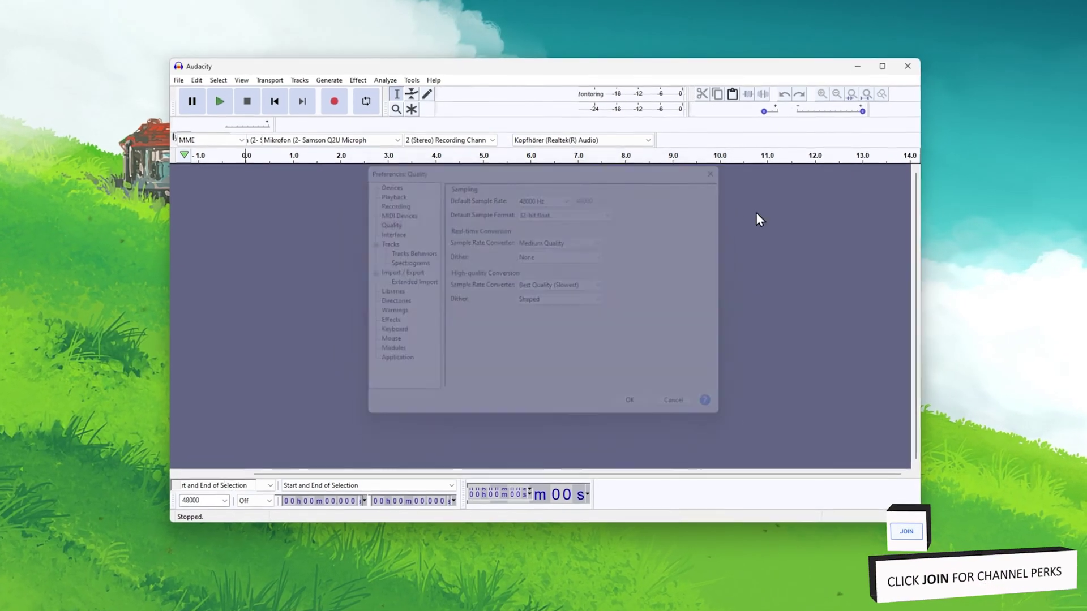
click(868, 61)
key(super)
text(settings)
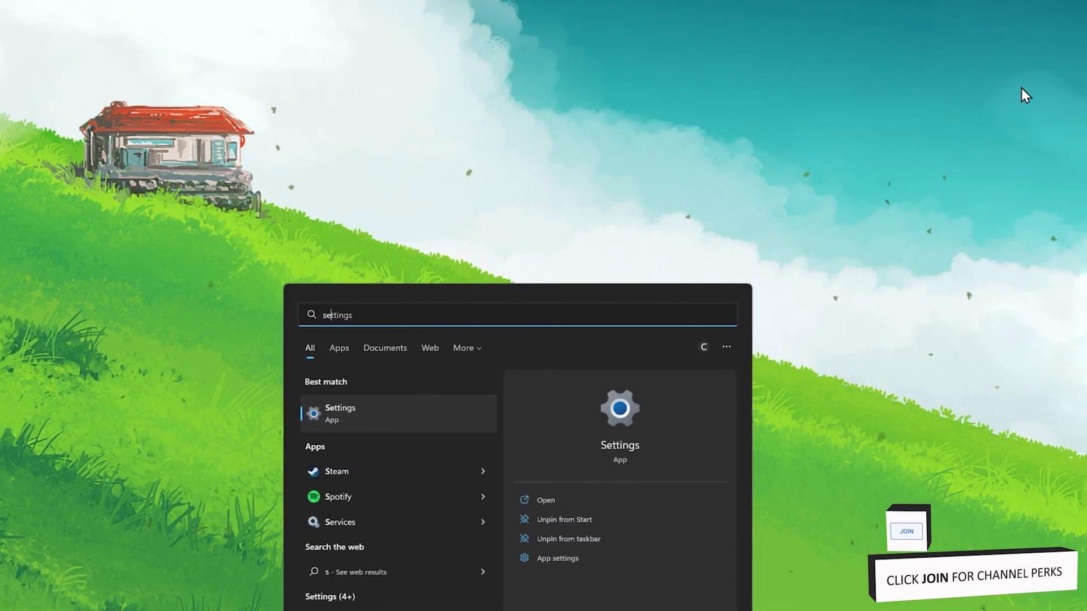
key(Return)
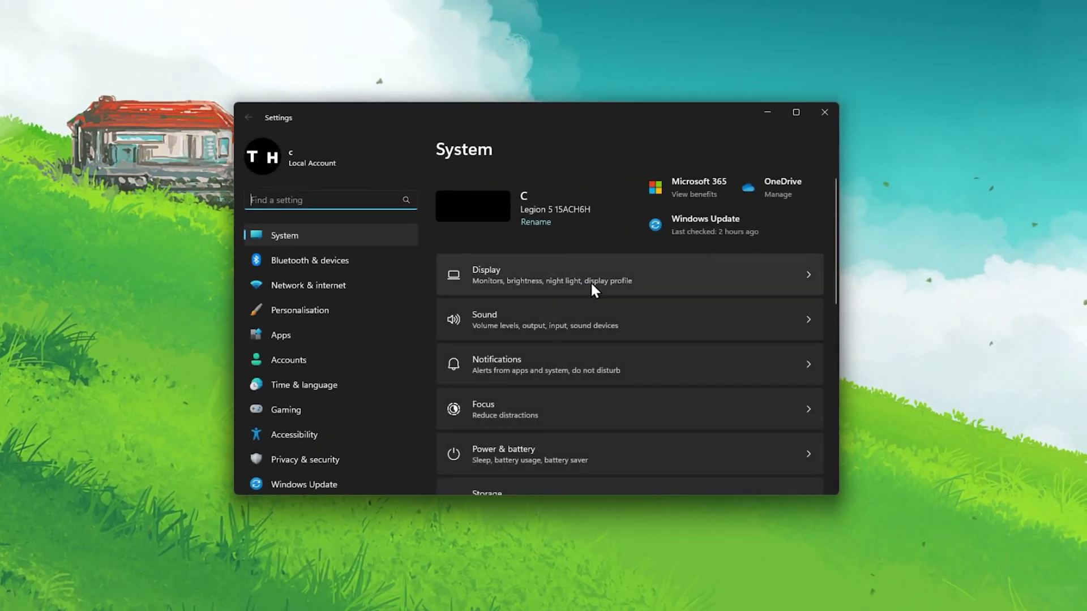
click(534, 325)
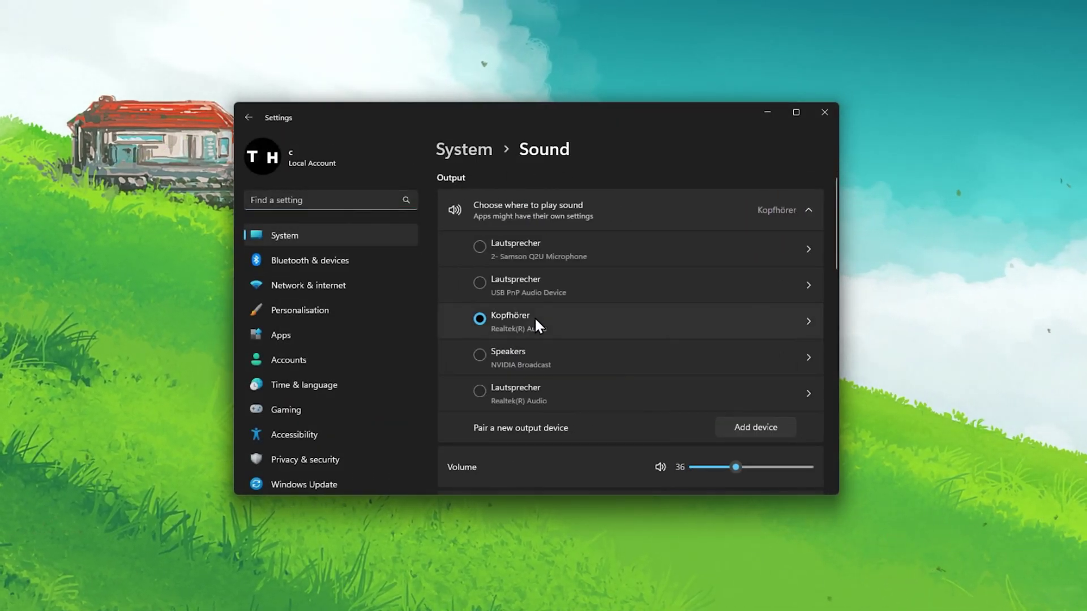
Step: Keep the Kopfhörer output at 24 bit, 48000 Hz Studio Quality with device default effects
click(809, 325)
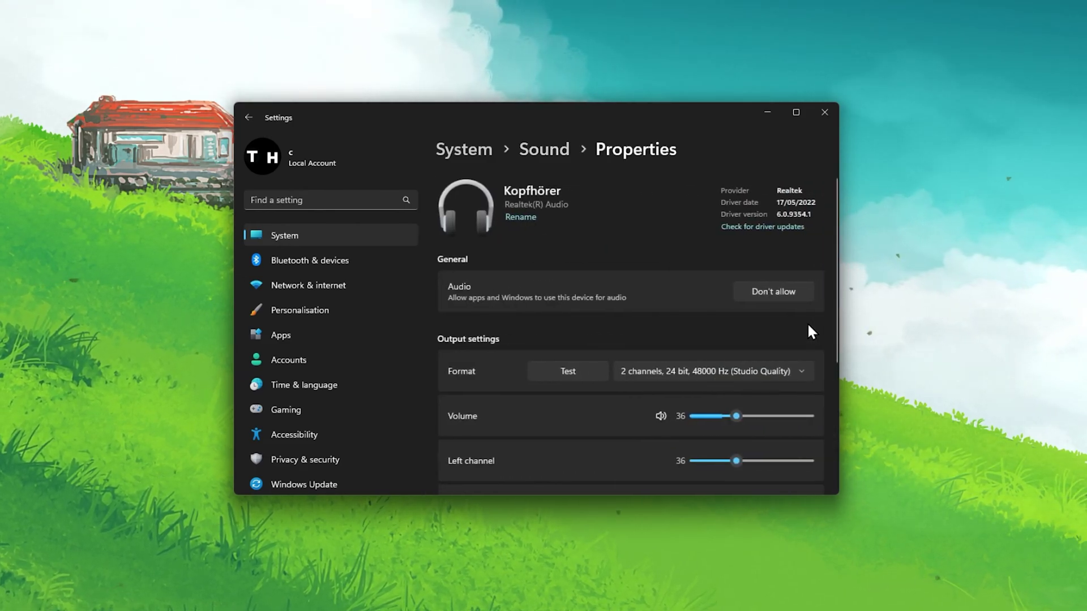
drag(837, 304, 834, 389)
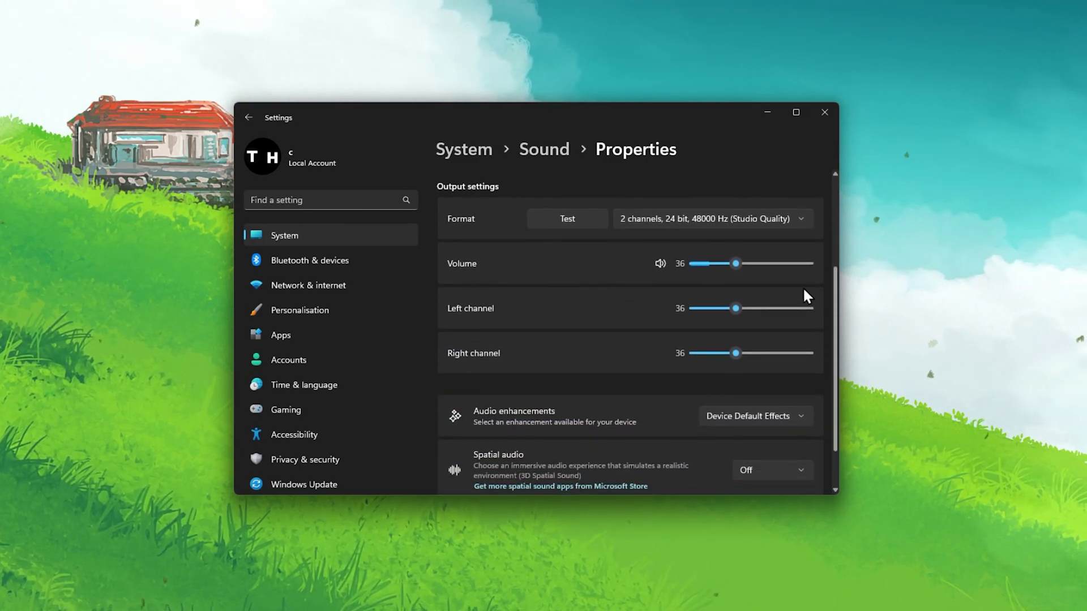
click(804, 218)
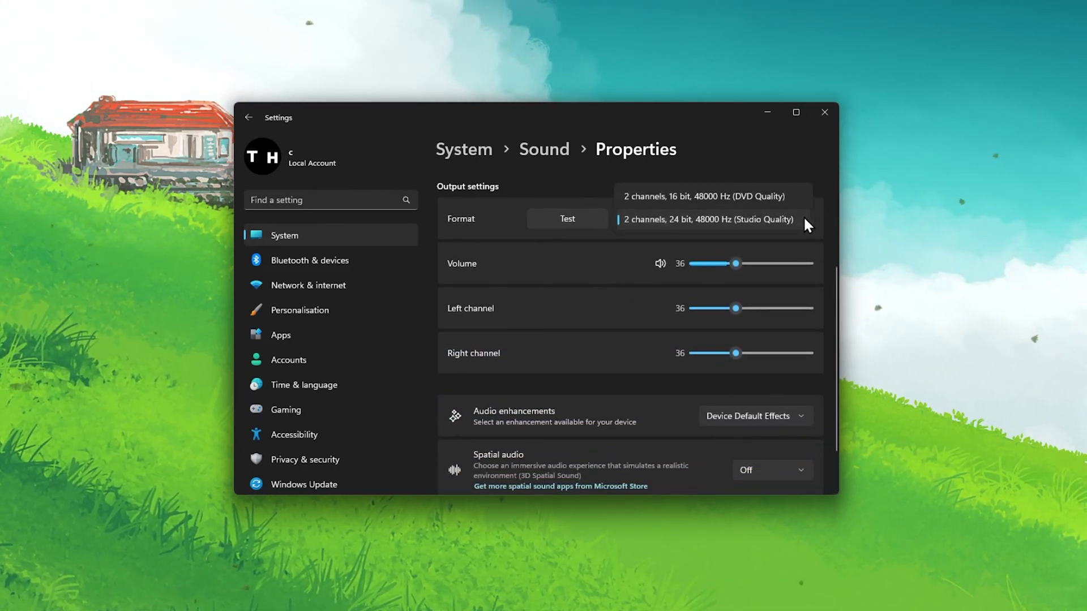
click(803, 218)
scroll(795, 255, down, 2)
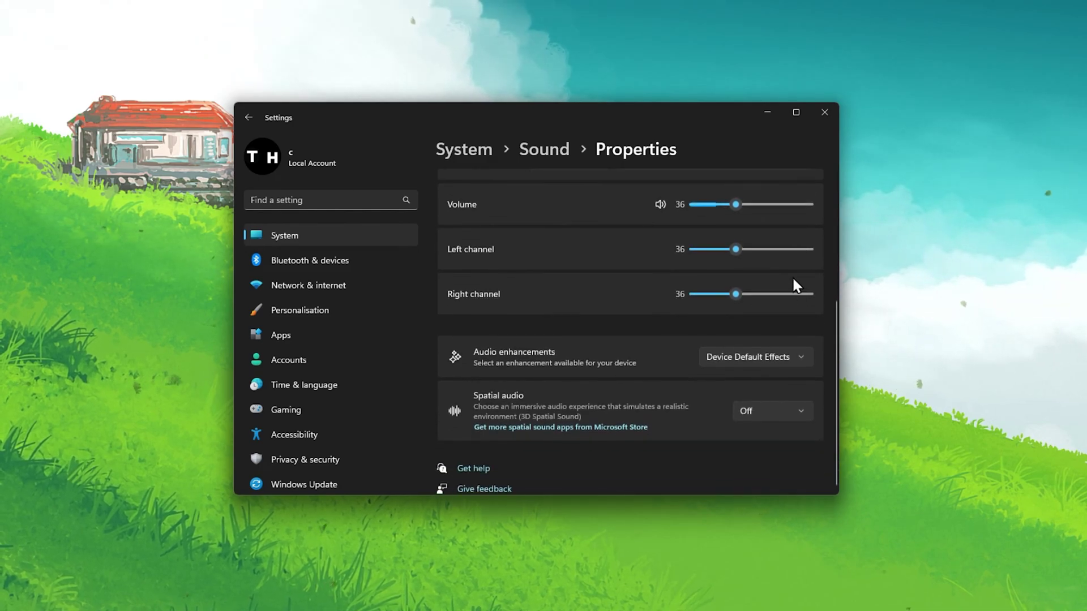
click(804, 357)
click(804, 356)
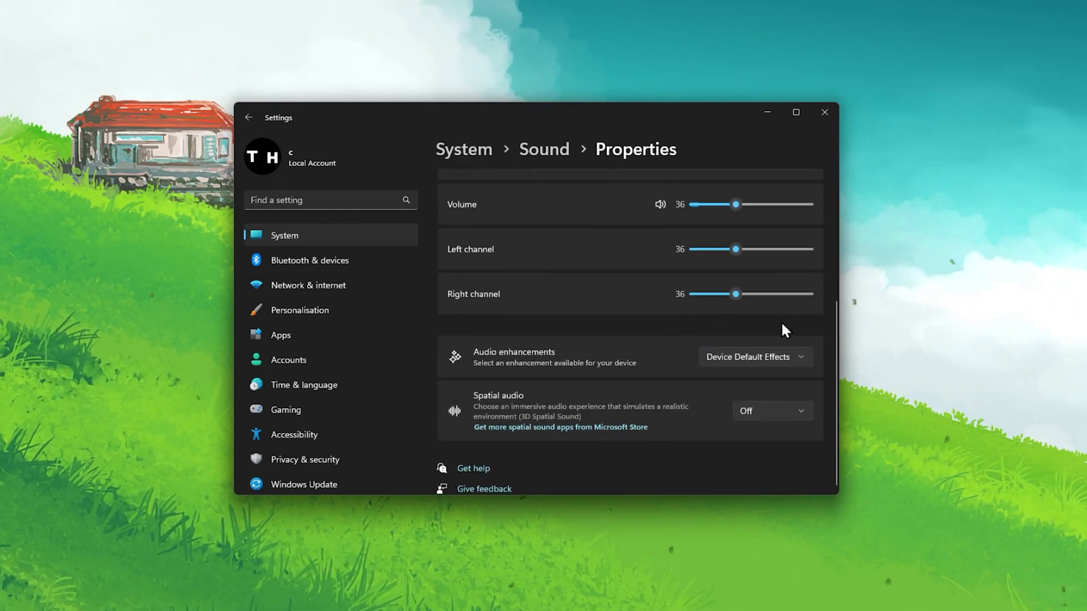
Step: Confirm the Samson Q2U Mikrofon is the input at volume 79 and view its properties
key(alt+Left)
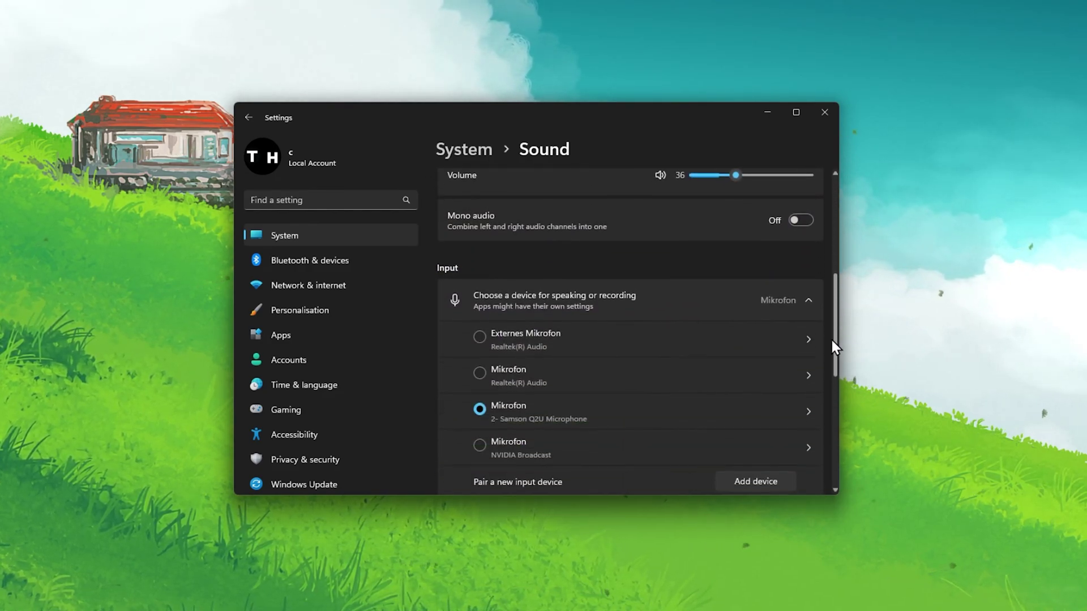
drag(835, 248, 830, 362)
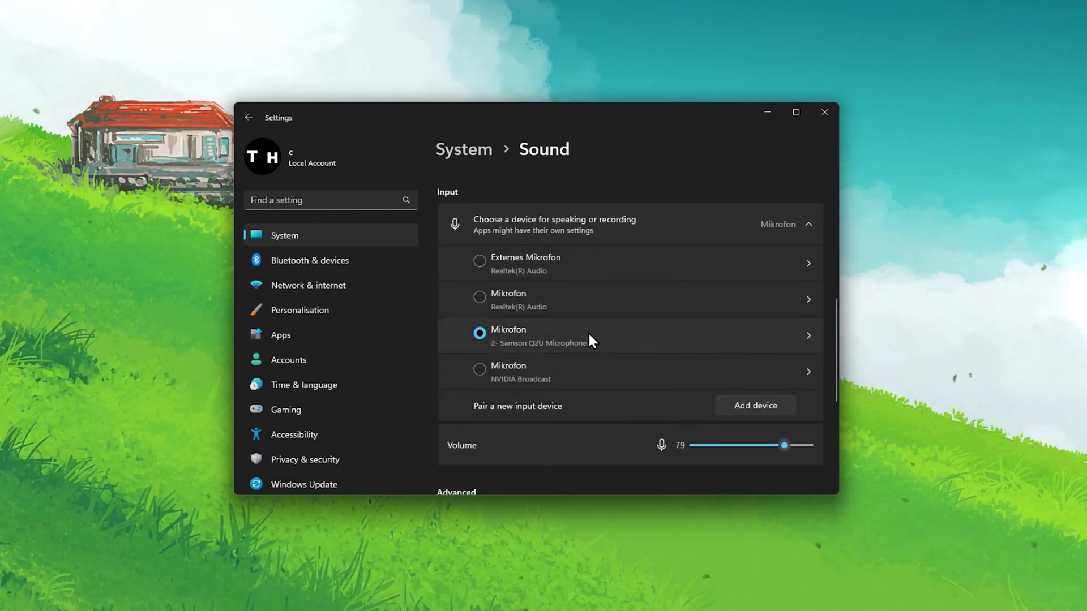
click(782, 444)
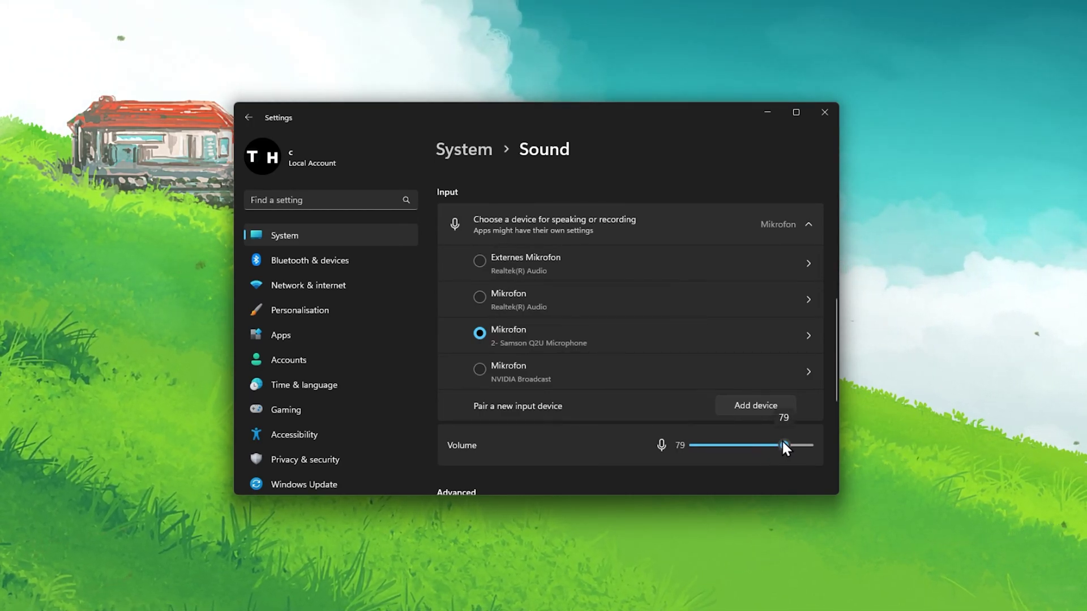
drag(833, 386, 830, 446)
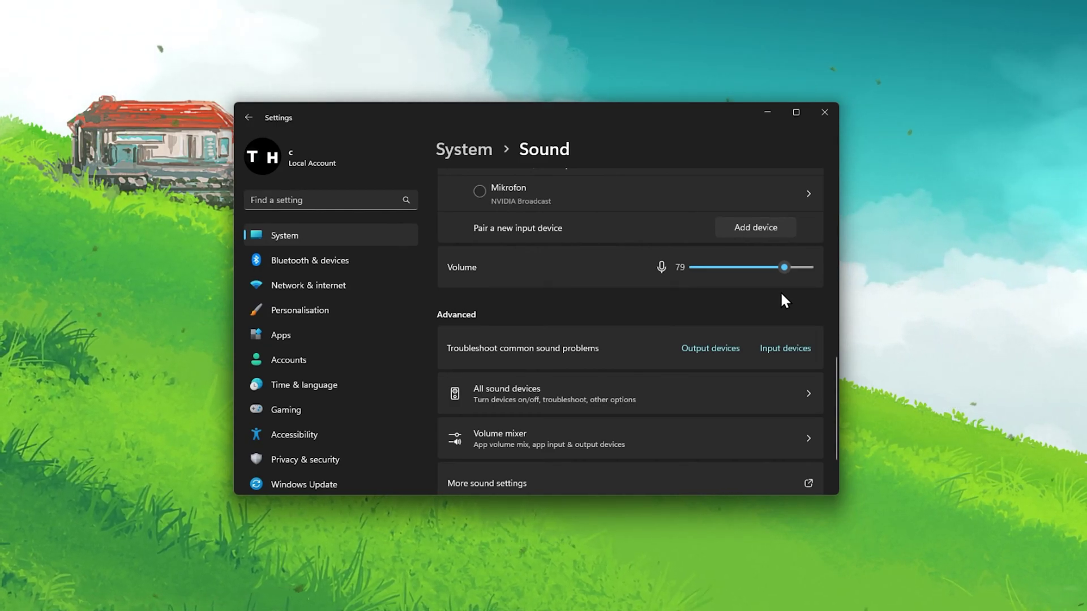
scroll(656, 281, up, 2)
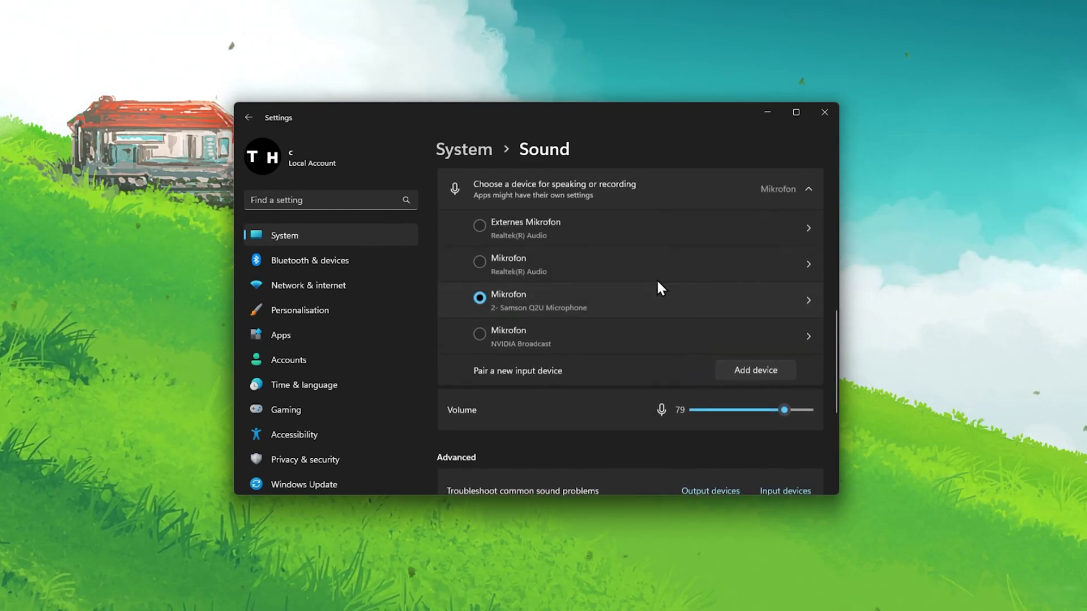
click(731, 304)
scroll(741, 374, down, 1)
scroll(742, 383, down, 1)
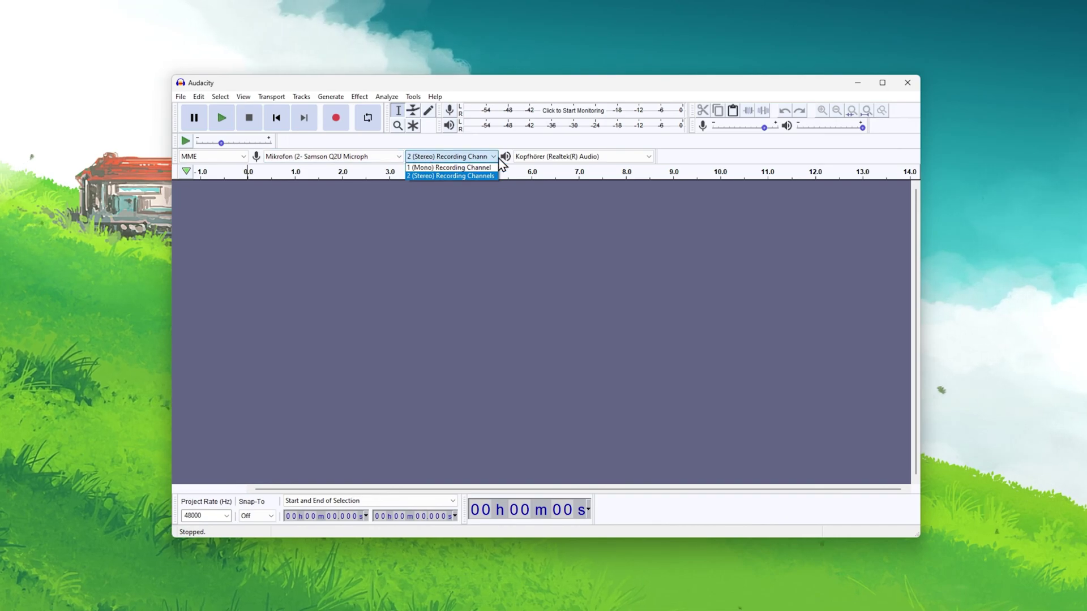
Step: Keep 2 (Stereo) recording channels, Kopfhörer playback and a 48000 Hz project rate
click(458, 168)
click(533, 161)
click(415, 274)
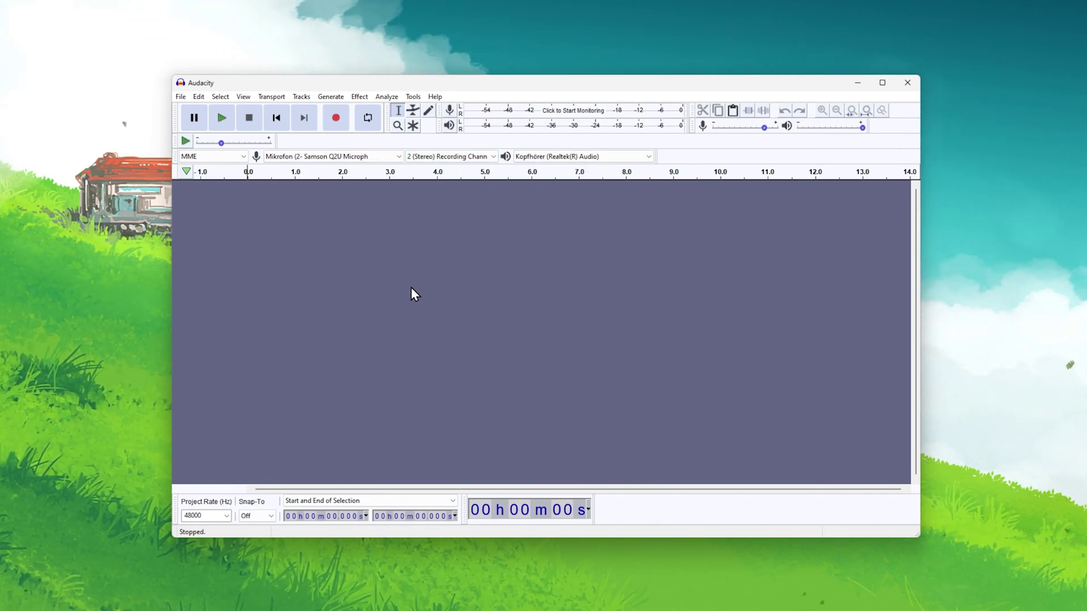
click(226, 515)
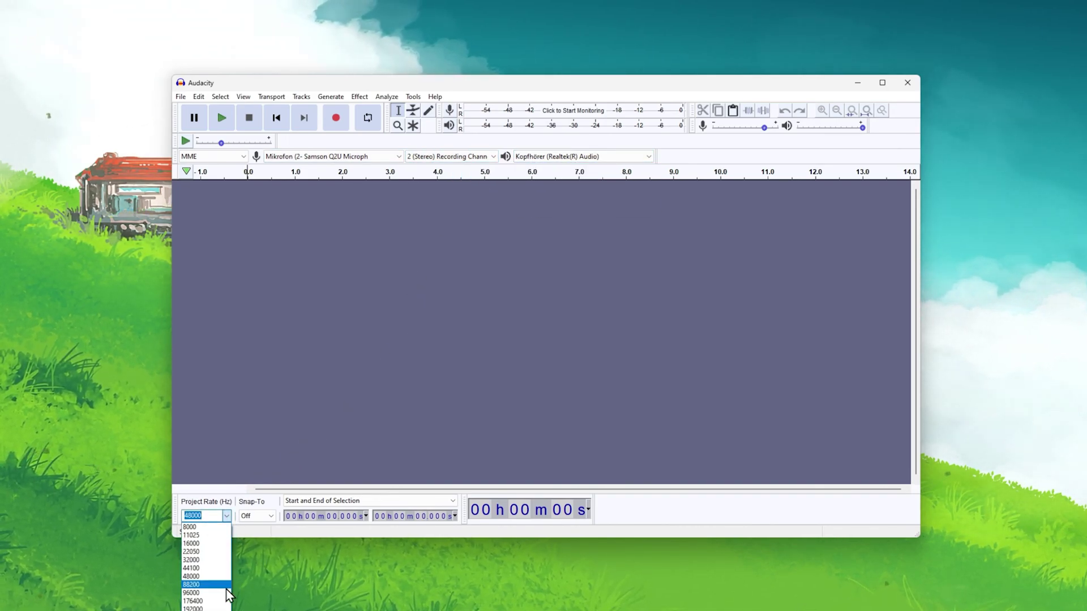
click(225, 576)
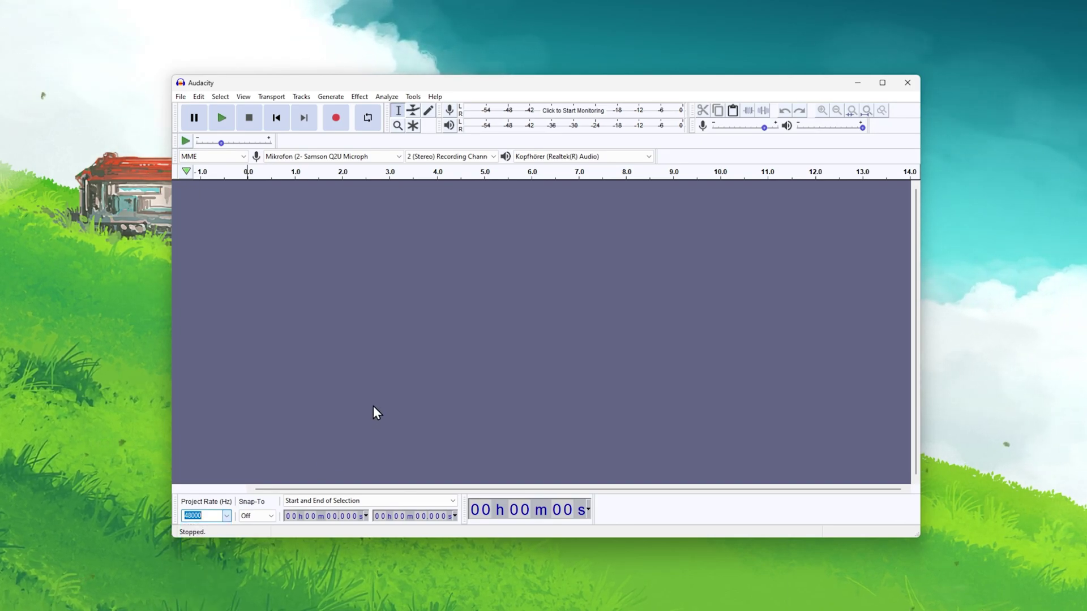